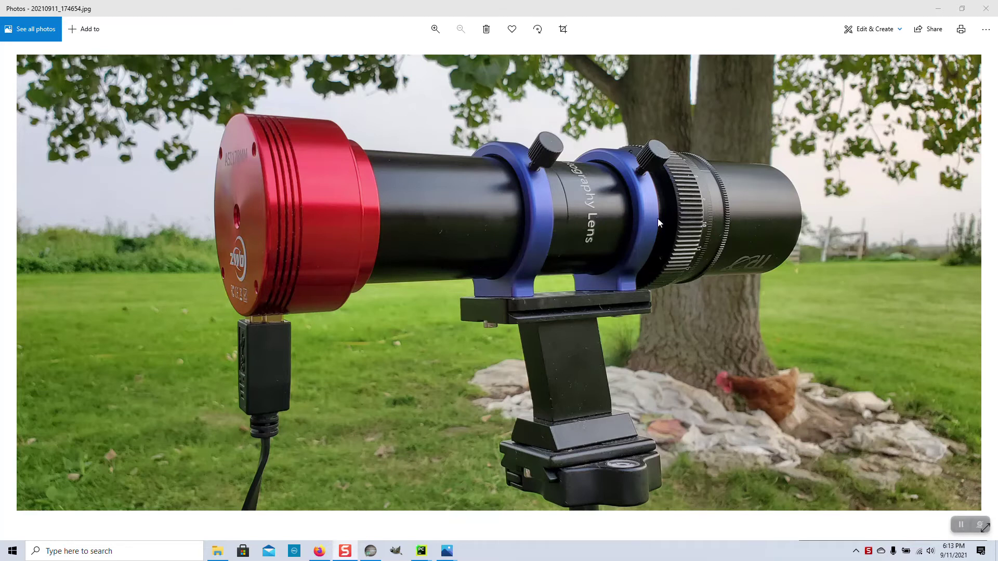
- Open the 'Askar FMA180 and ZWO ASI 178mm' backfocus drawing (55 − 12.5 = 42.5 mm) from TPO UW180
key("alt+Tab")
key("Tab")
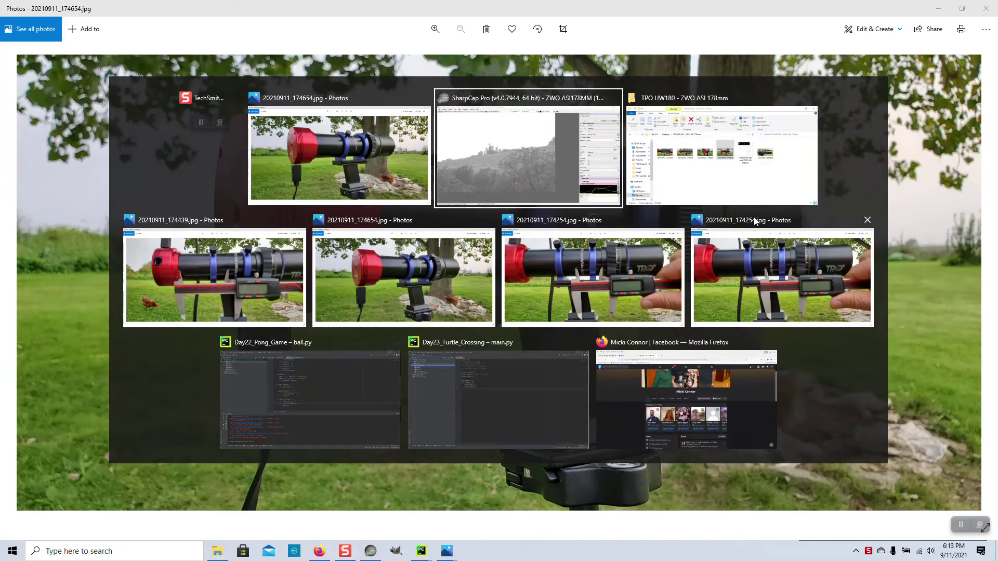
key("Tab")
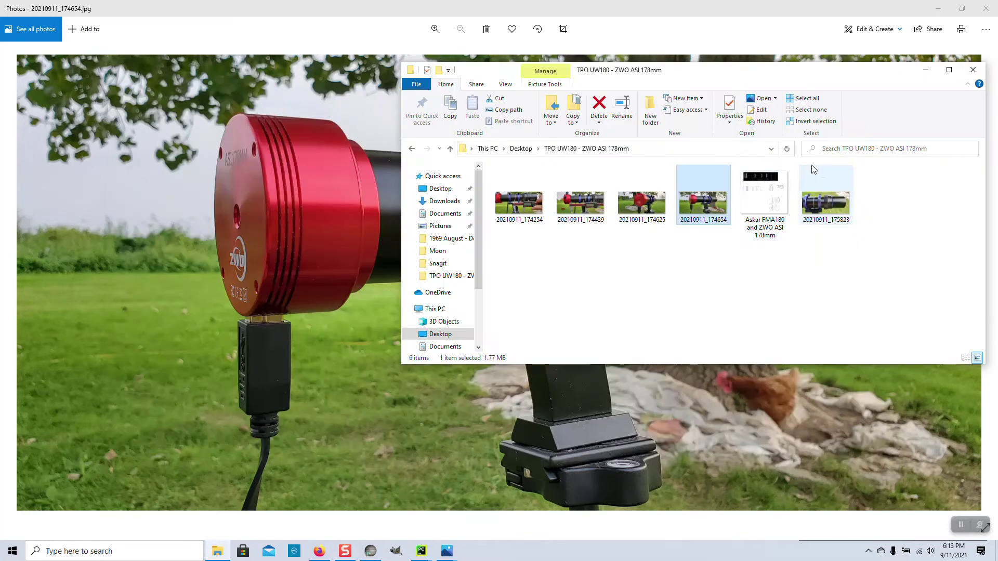
double_click(765, 201)
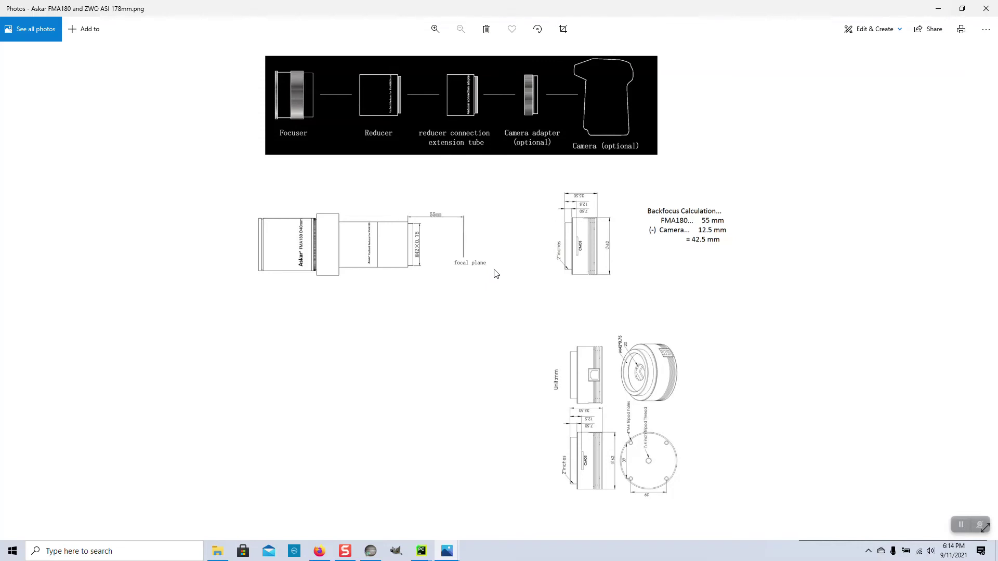
- Switch from photo 20210911_174654 to the caliper measurement photo 20210911_174439
key("alt+Tab")
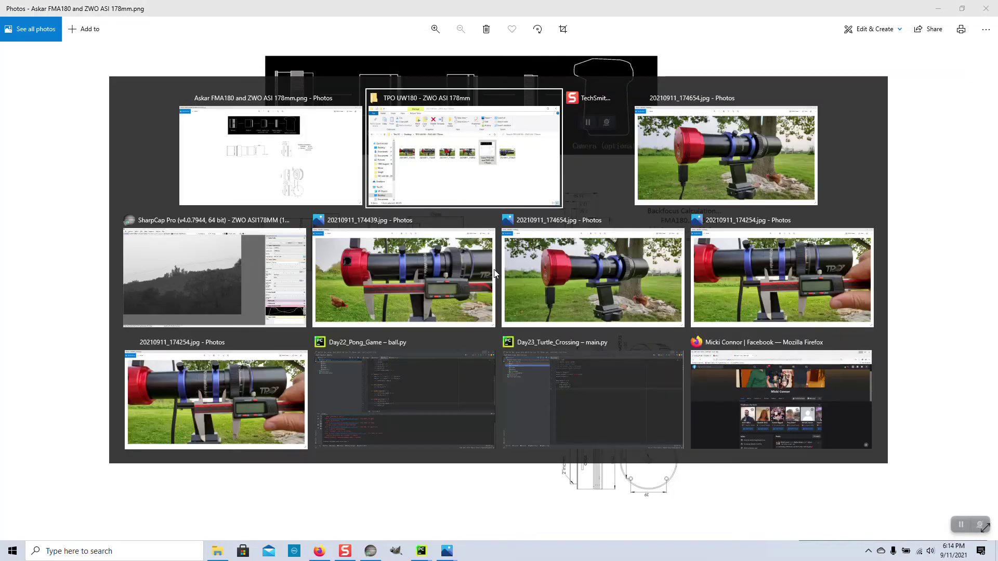
key("Tab")
key("Tab")
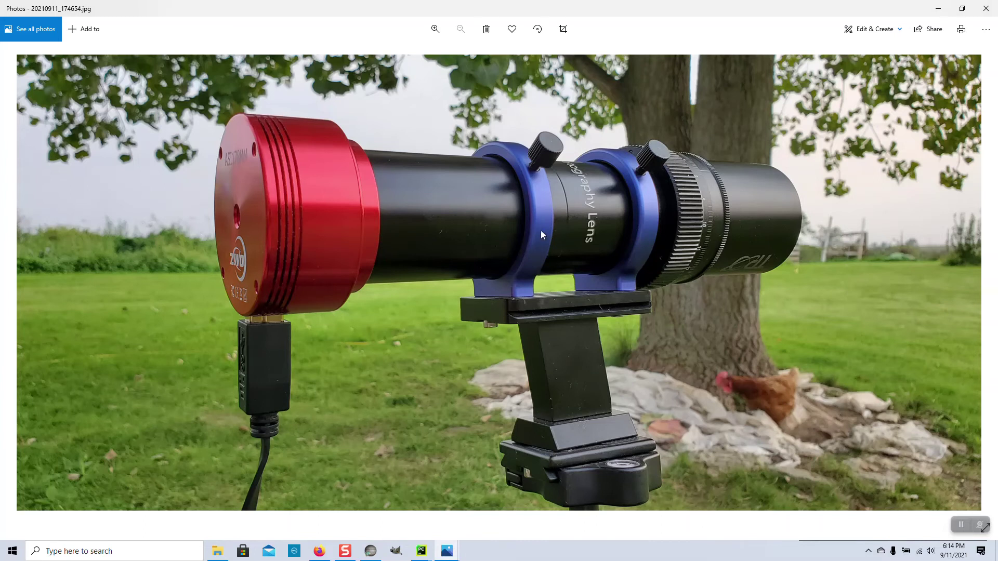
key("alt+Tab")
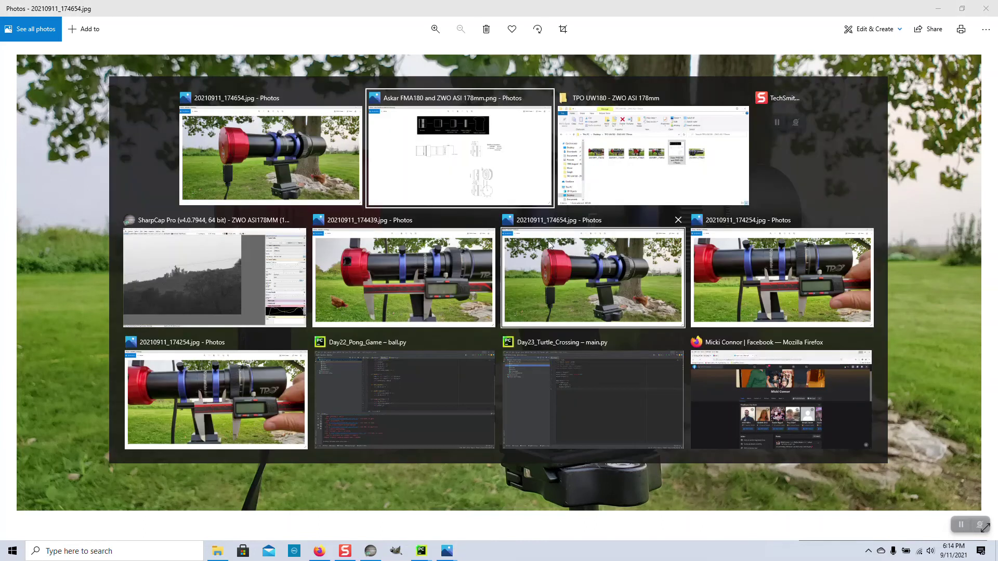
key("Tab")
key("Tab")
key("Tab")
key("Tab")
key("alt")
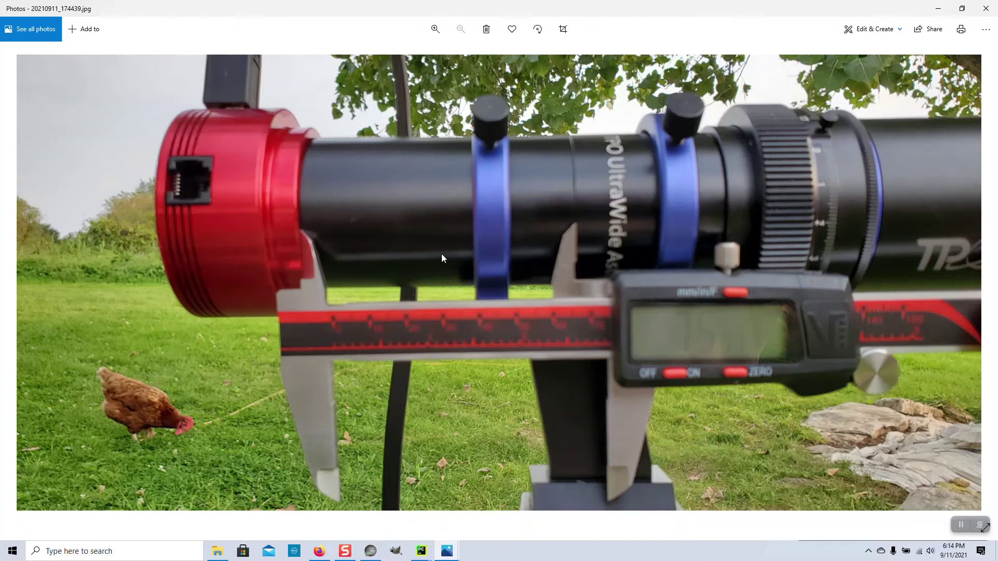
key("alt+Tab")
- Open the focuser close-up photo 20210911_175823 from the TPO UW180 folder
key("Tab")
key("Tab")
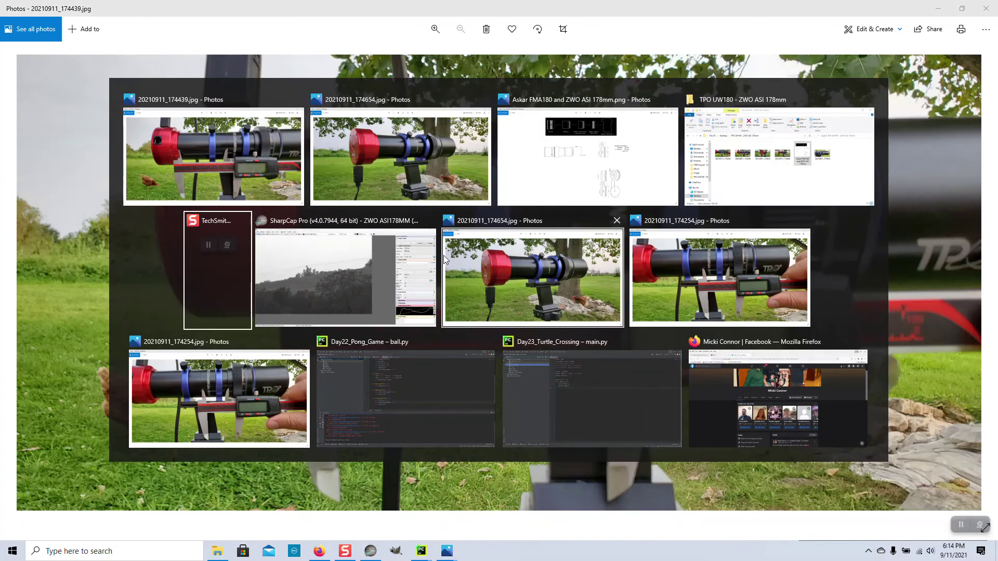
key("alt")
double_click(825, 203)
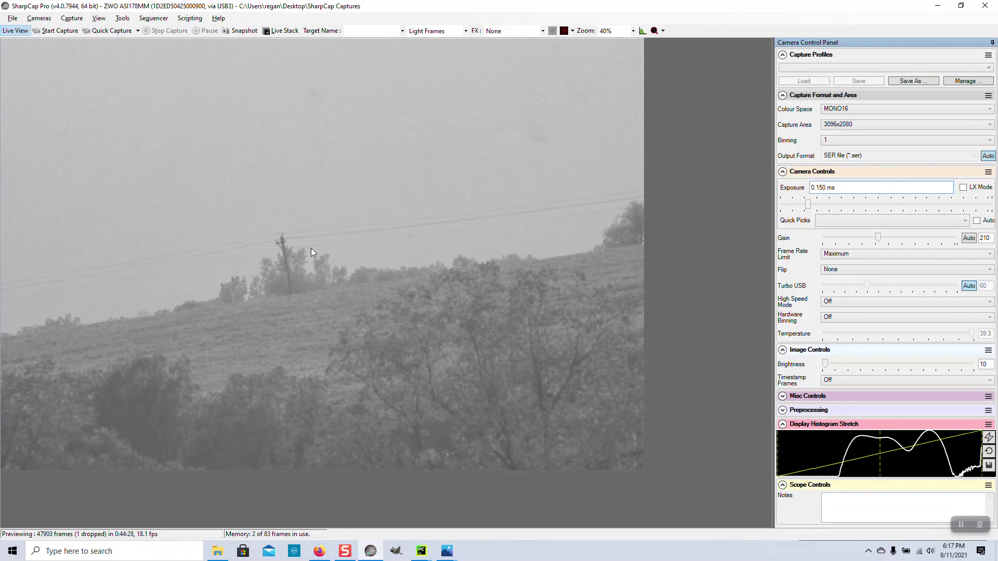
- Bring up the open-windows list over SharpCap's live ZWO ASI178MM preview of the power lines
key("alt+Tab")
- Open photo 20210911_174654 of the red camera on its mount from the TPO UW180 folder
key("Tab")
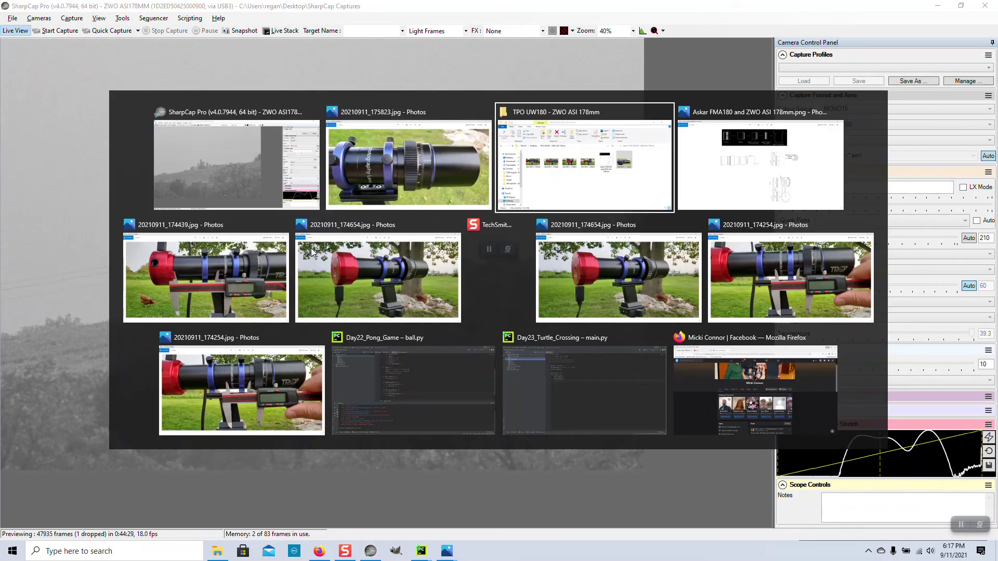
key("alt")
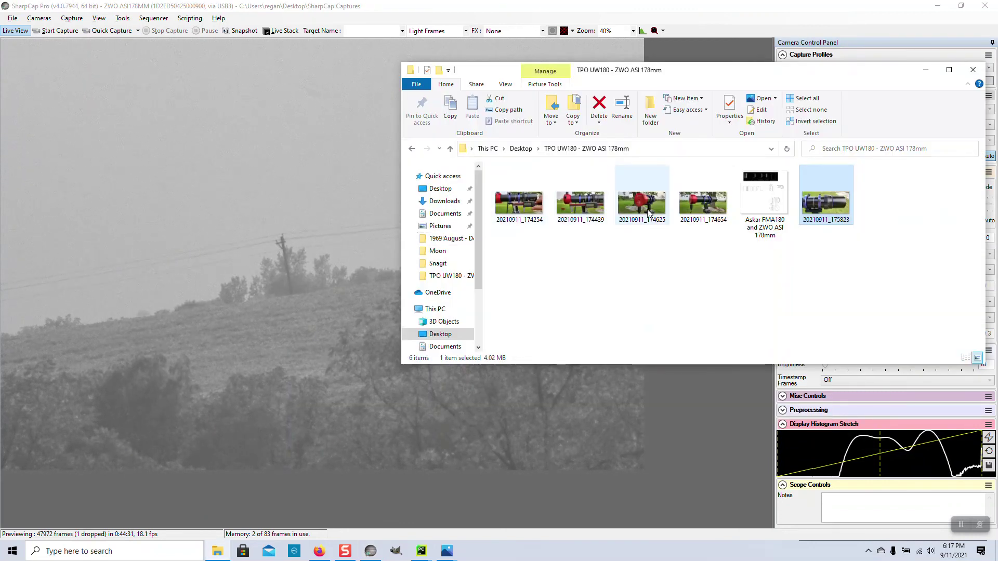
double_click(692, 205)
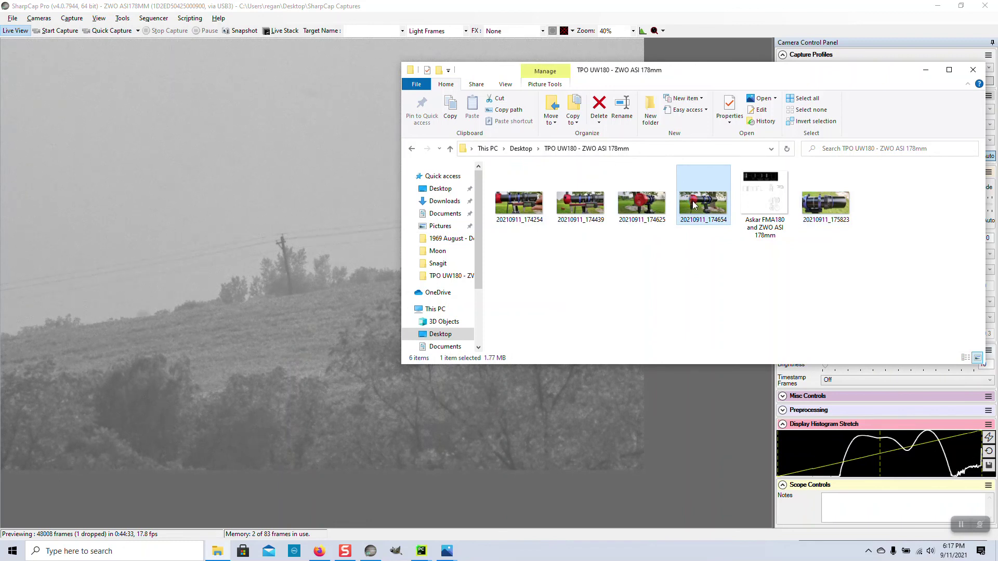